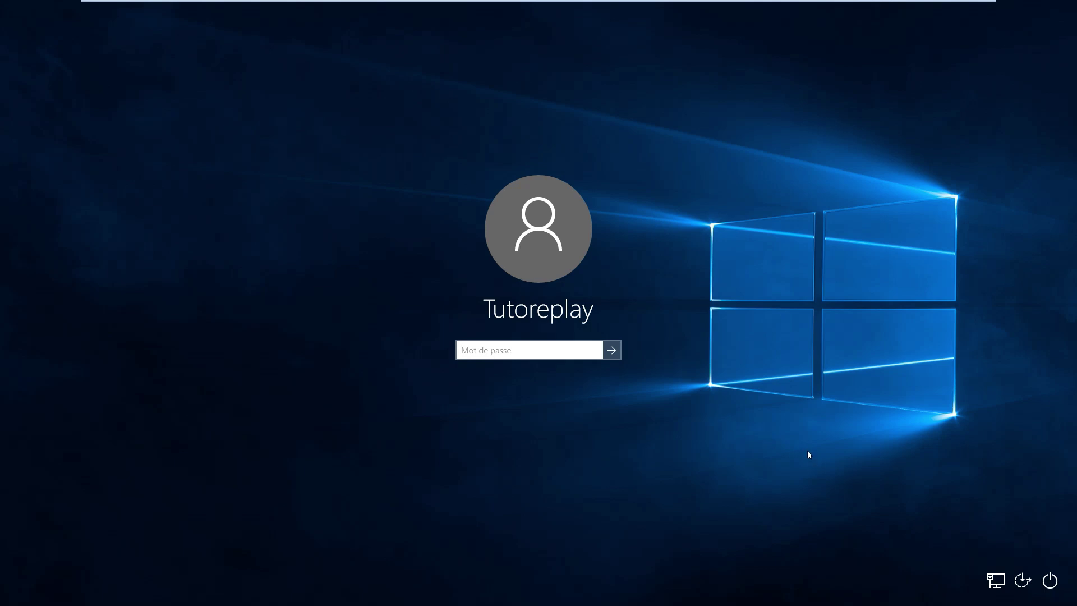
- Restart the PC into the recovery environment and bring up the Réinitialiser ce PC choices for keeping files or deleting everything
click(1050, 581)
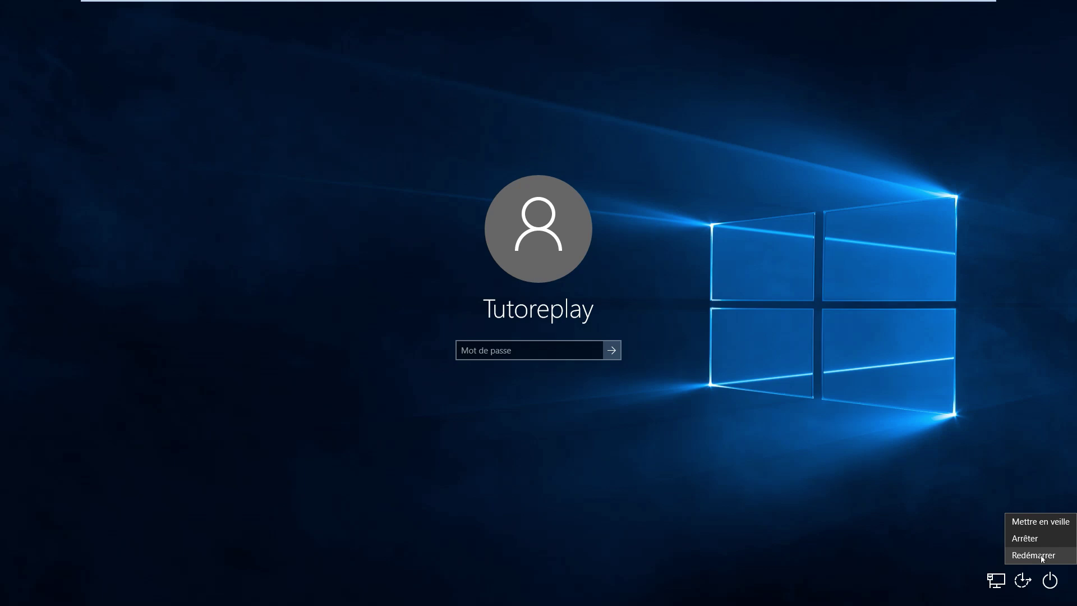
click(1041, 555)
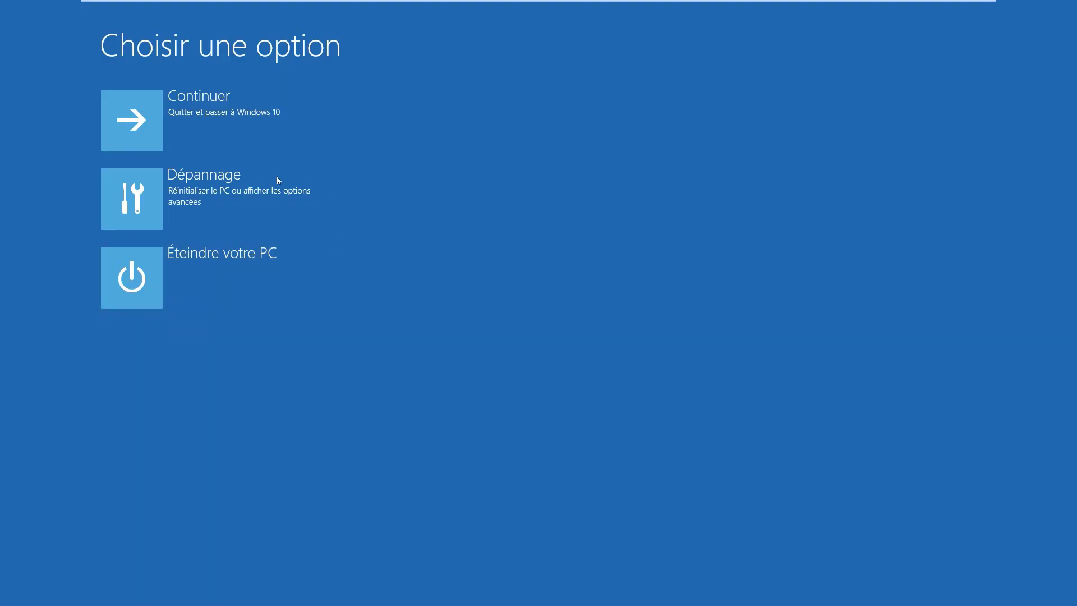
click(208, 196)
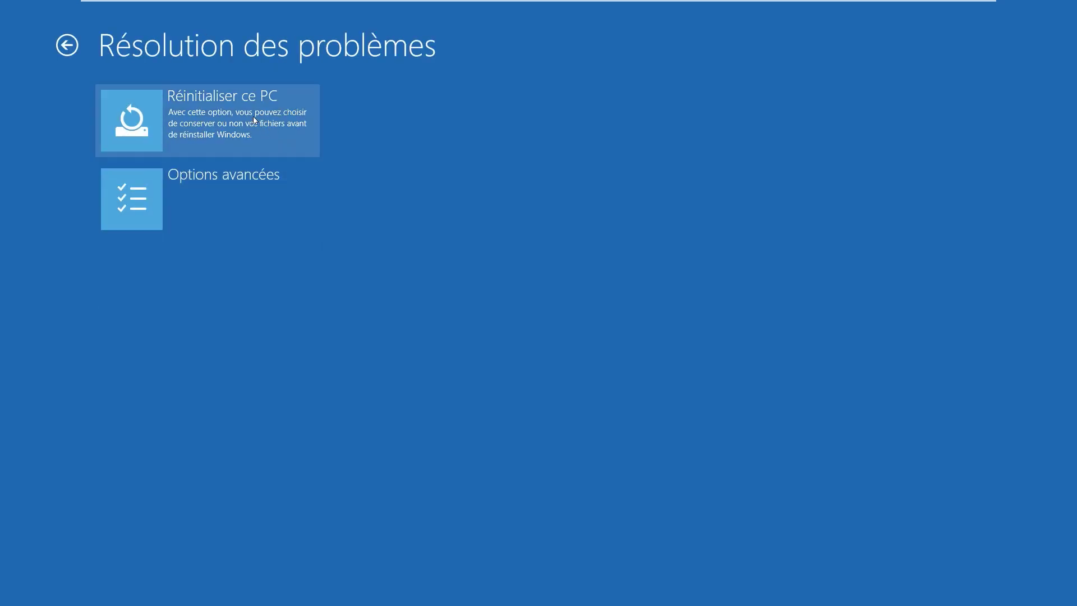
click(270, 123)
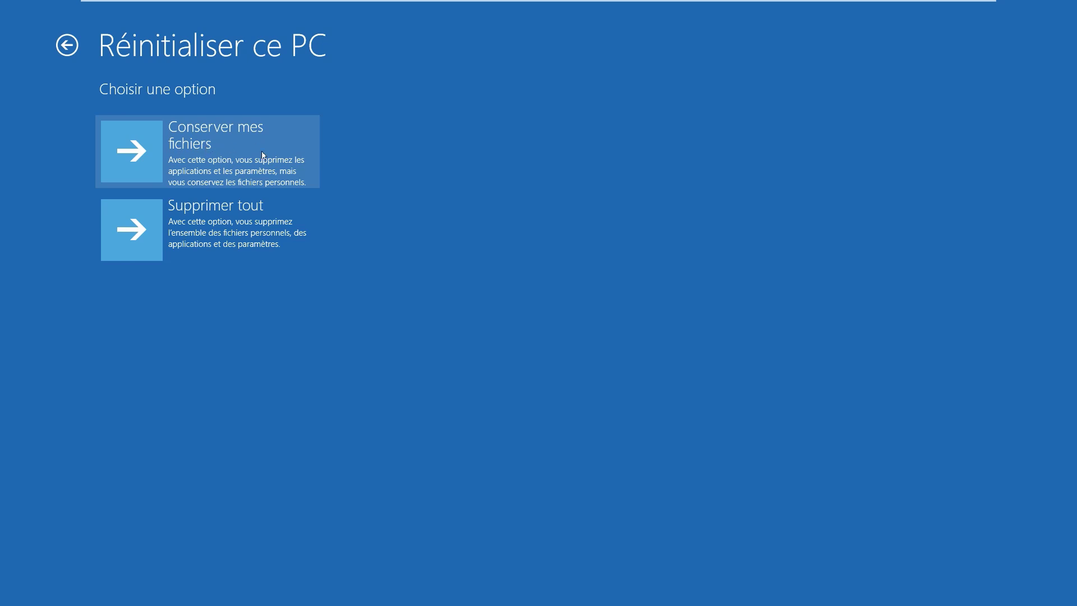
click(233, 230)
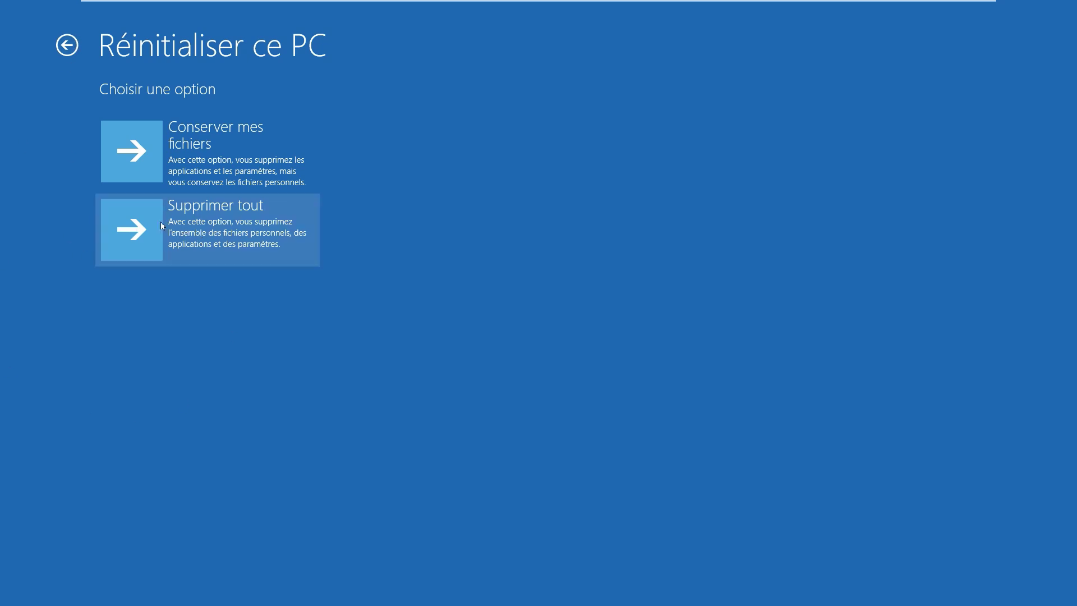
- Back out of the PC reset choices and continue to Windows 10
click(69, 51)
click(69, 51)
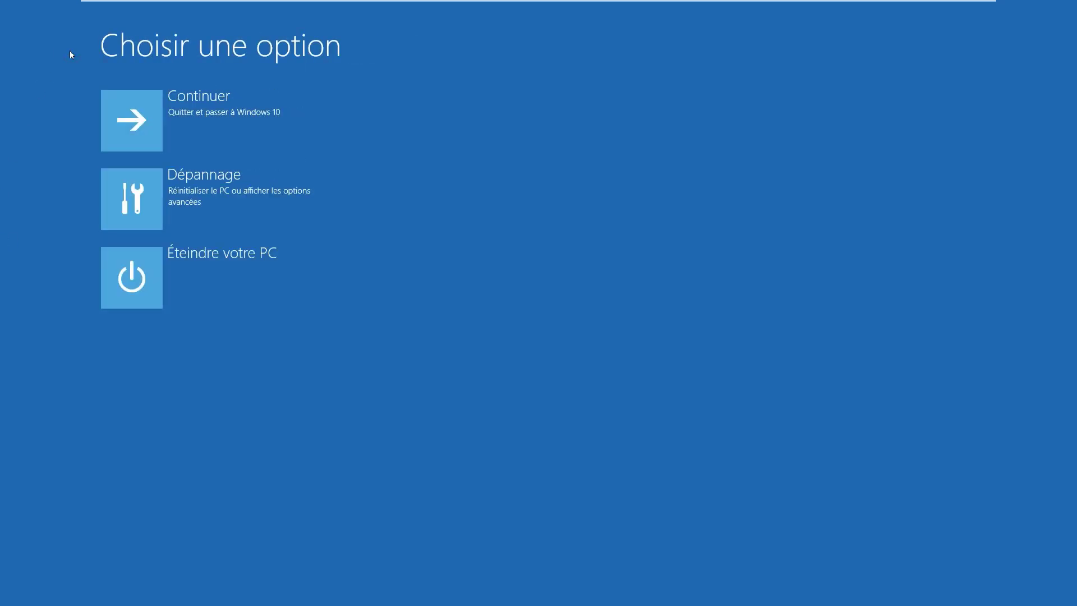
click(179, 112)
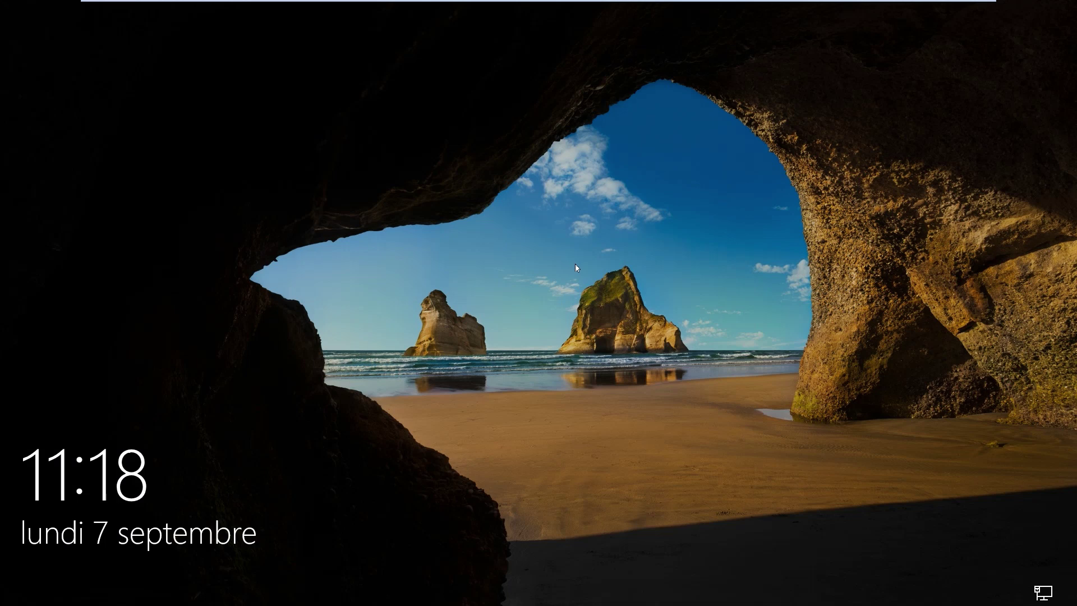
- Sign in to Windows from the lock screen by entering the account password
click(575, 264)
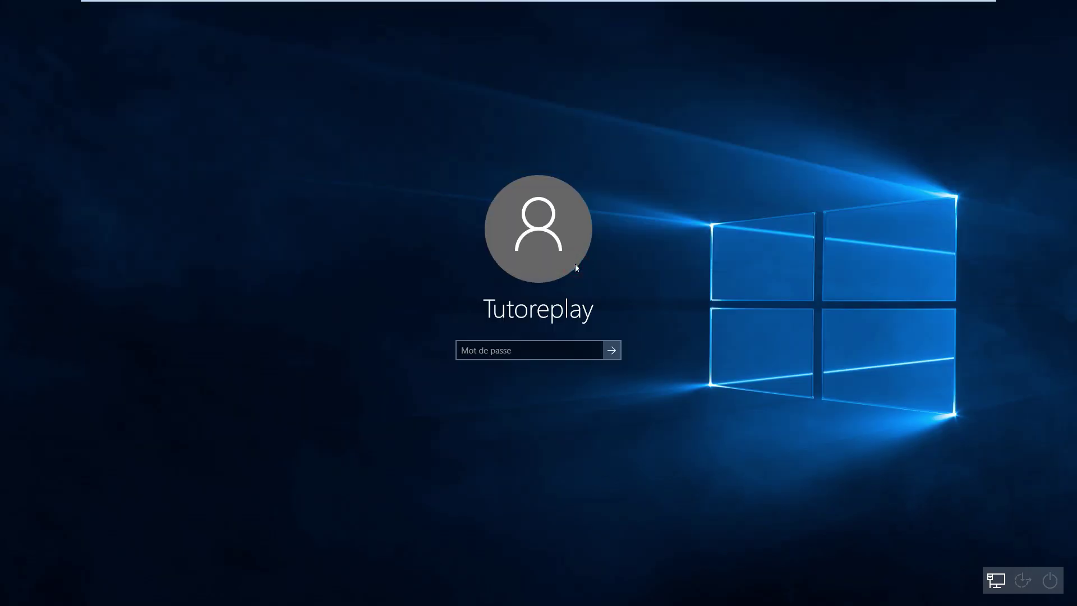
text(••••••)
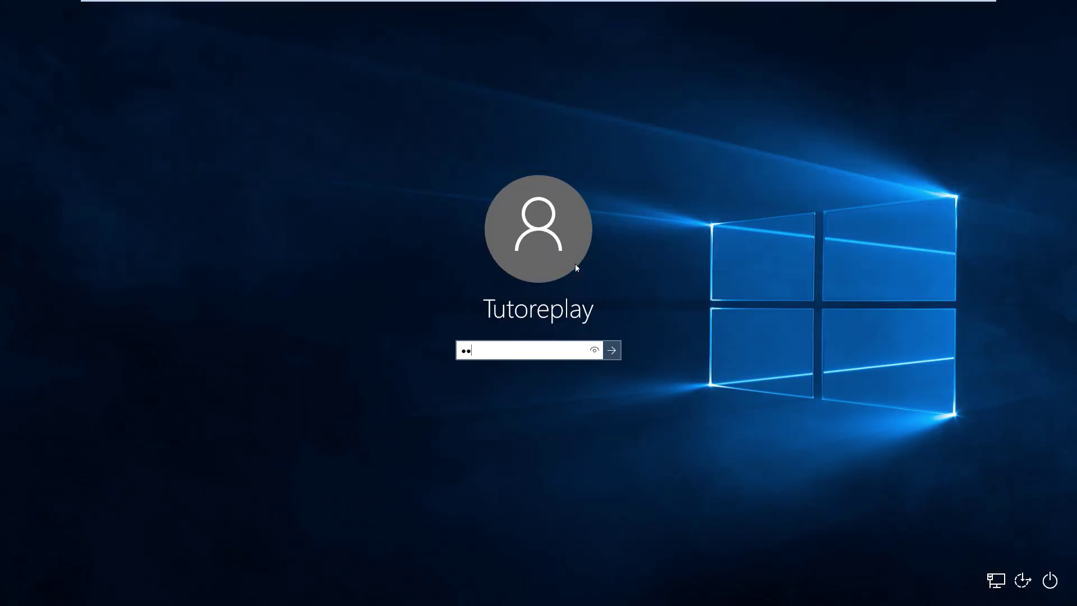
key(Return)
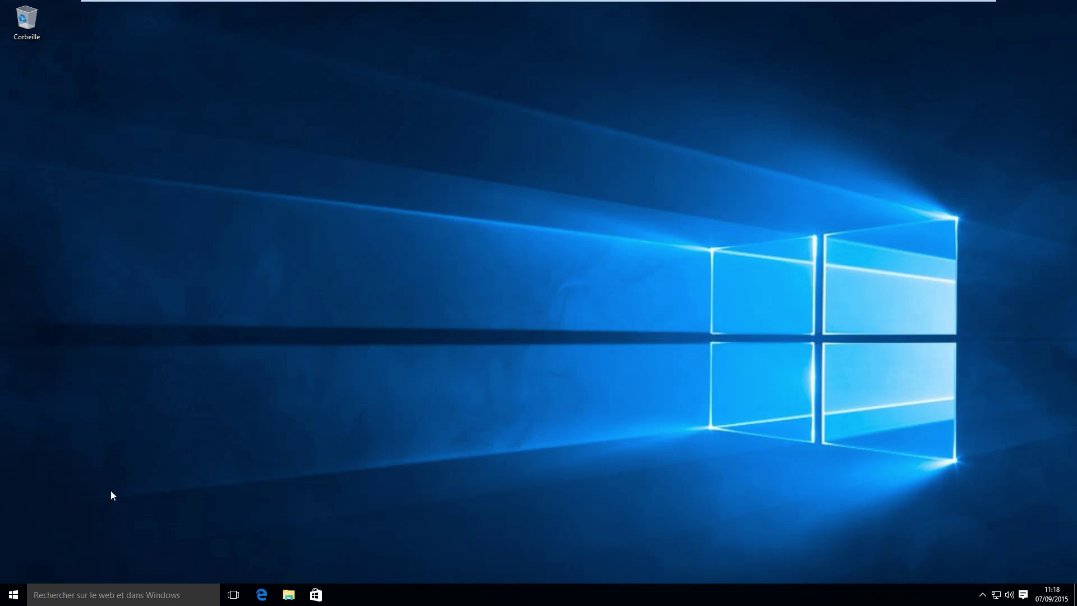
click(13, 595)
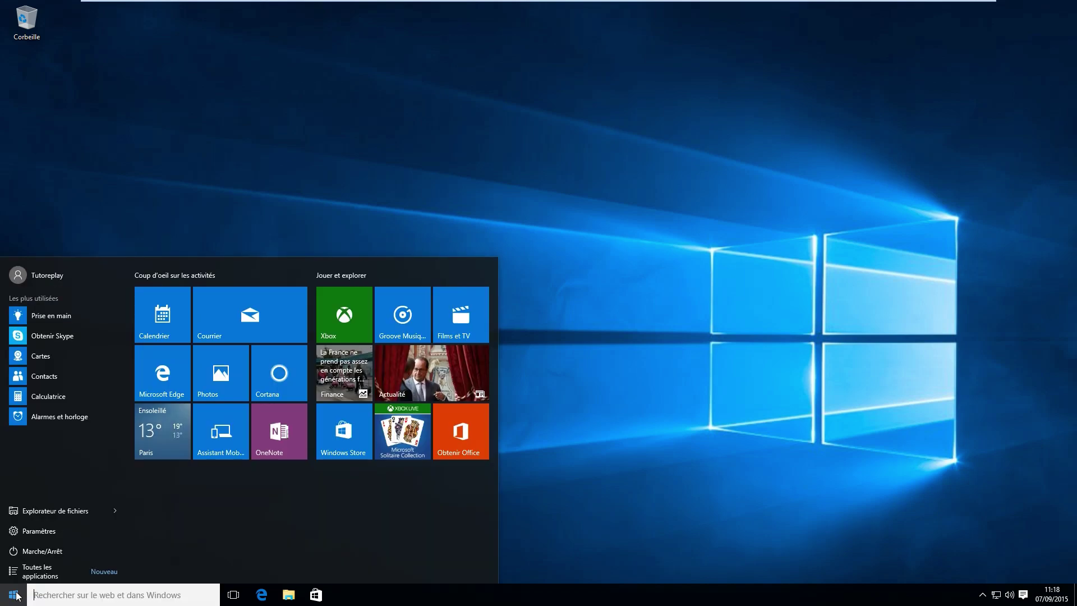
click(49, 549)
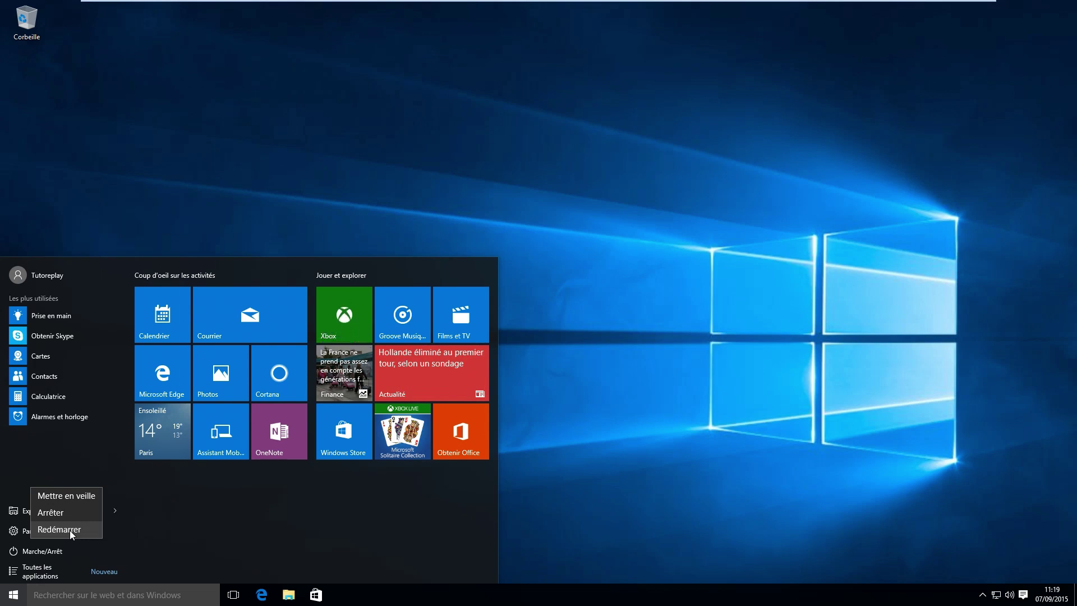
click(537, 467)
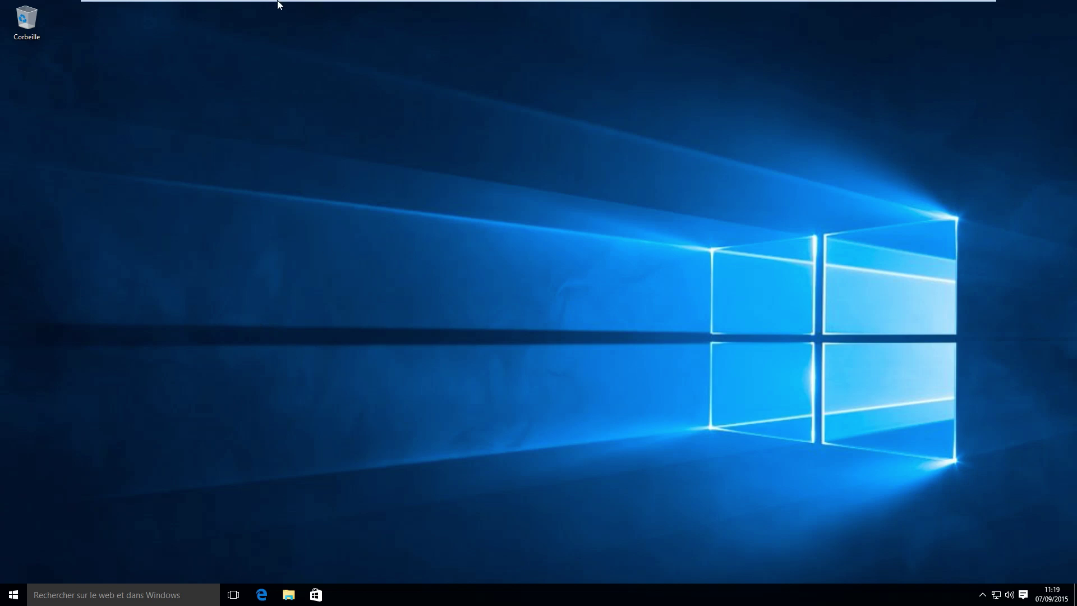
- Open the settings of the virtual machine's CD/DVD (SATA) drive
mouse_move(280, 1)
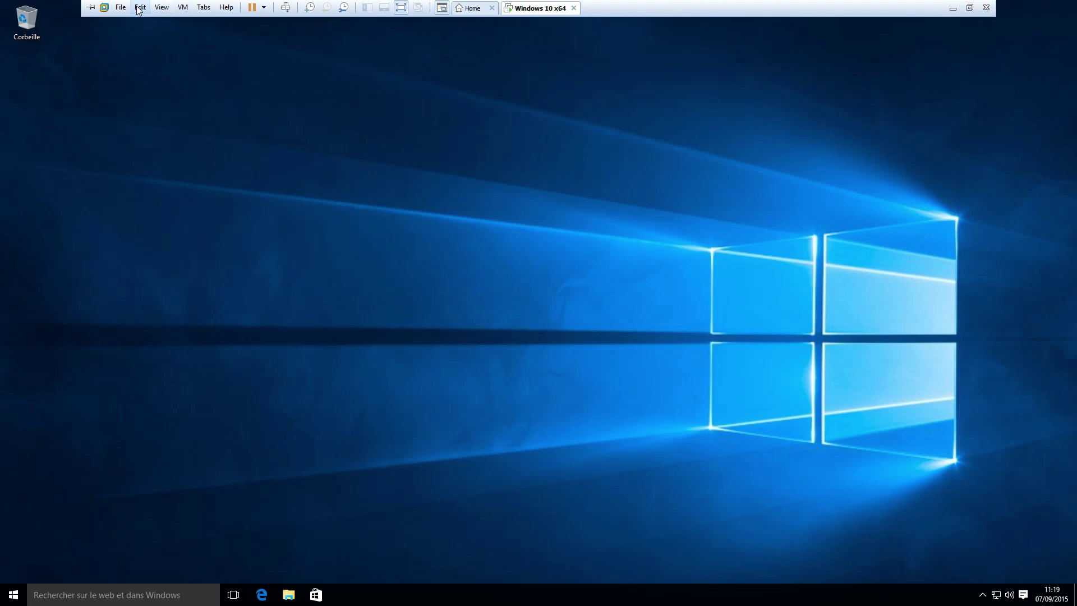
click(200, 9)
mouse_move(183, 7)
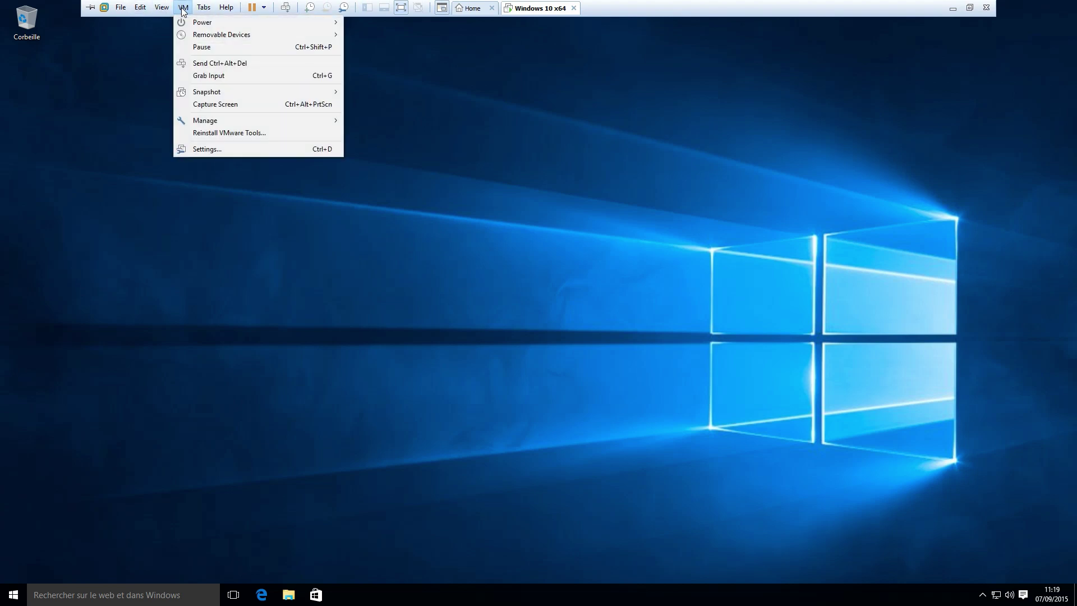
mouse_move(314, 34)
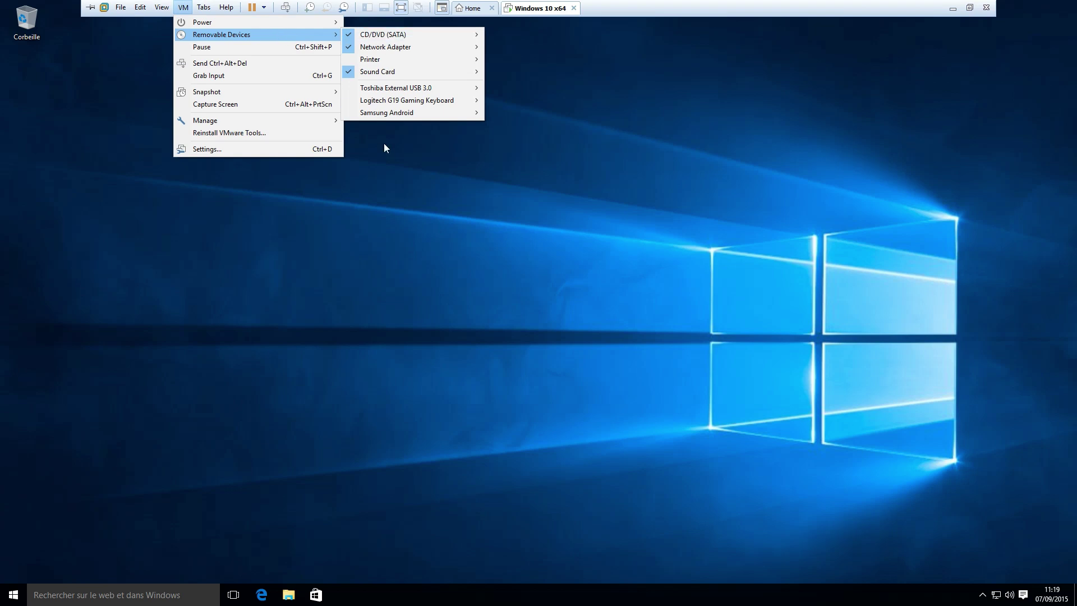
mouse_move(418, 71)
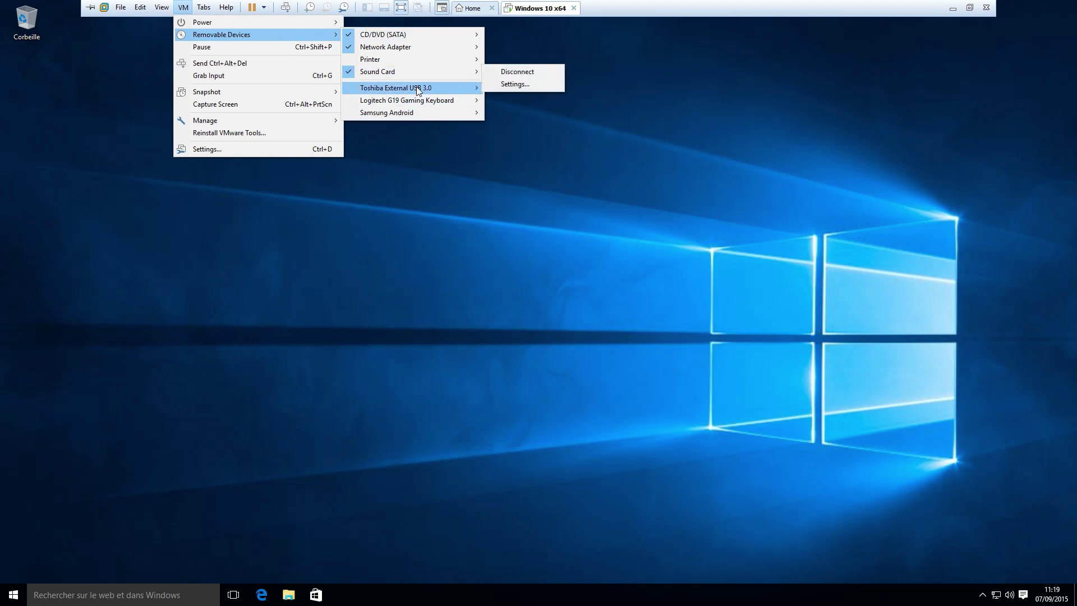
mouse_move(418, 90)
mouse_move(418, 35)
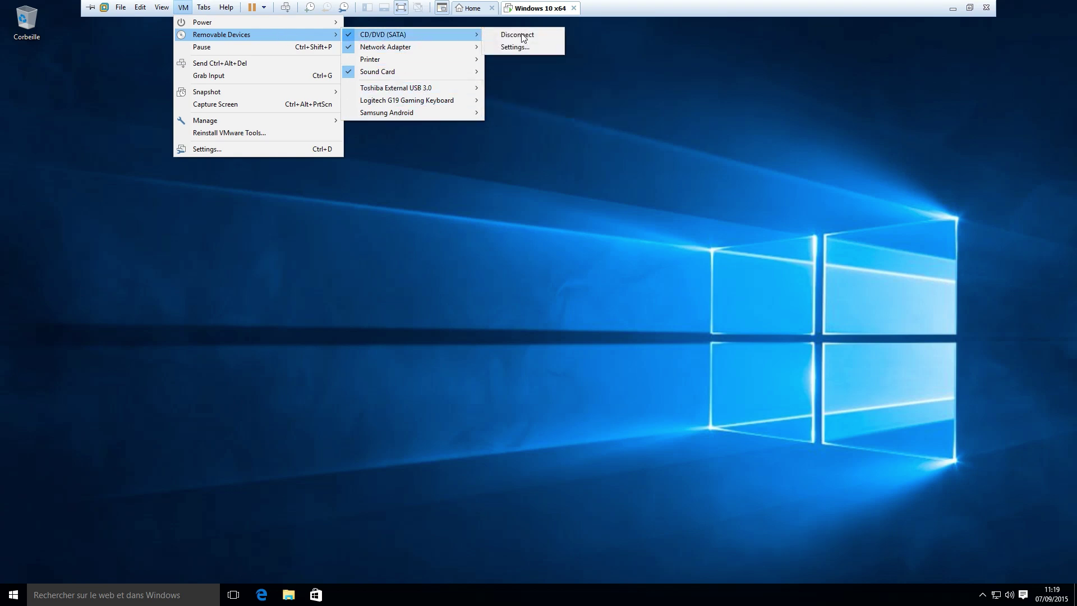
click(521, 49)
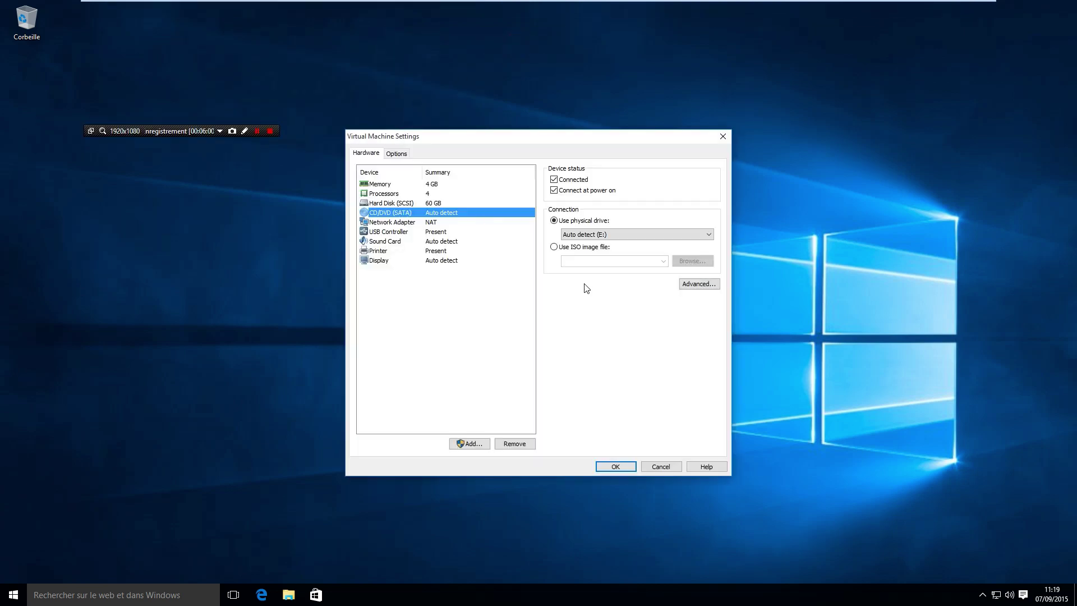
- Set the virtual CD/DVD drive to use the ISO image Windows10x64 pro from drive 3 Go N°2 (I:)
click(564, 247)
click(691, 261)
click(397, 363)
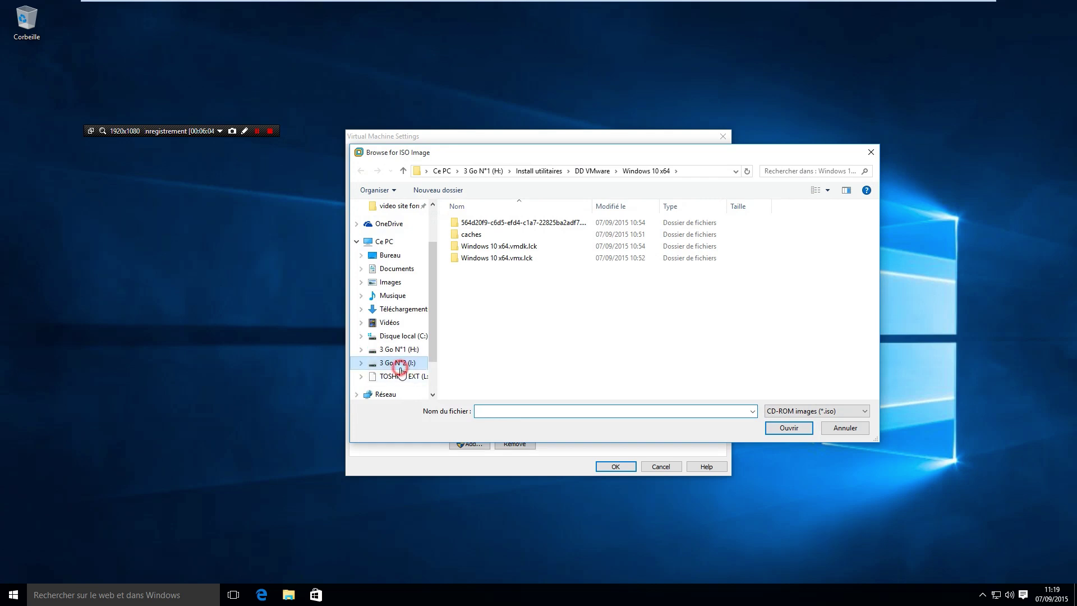
drag(876, 244, 870, 374)
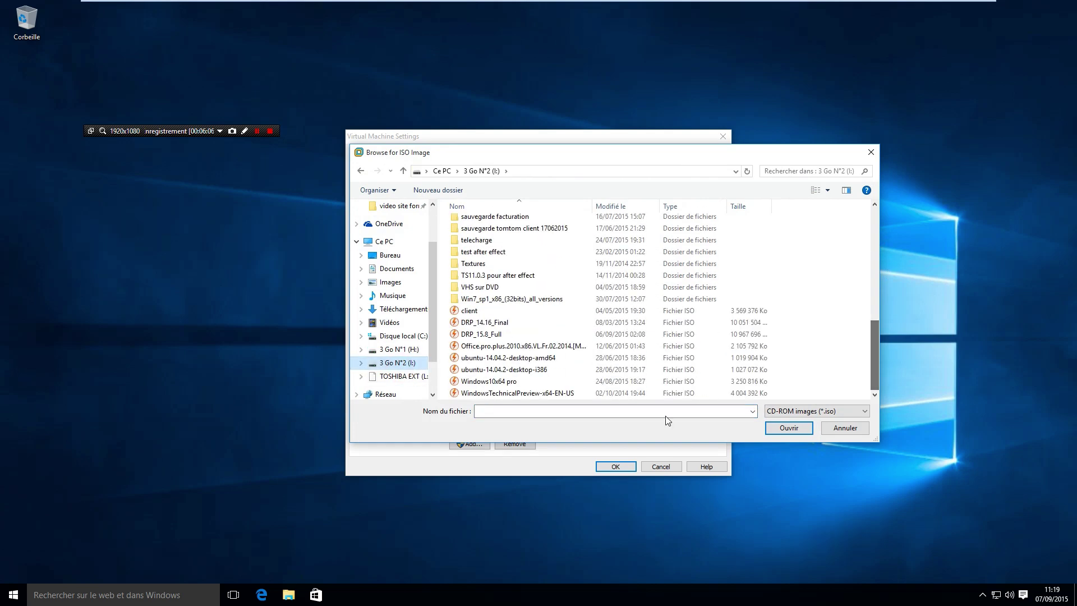
double_click(493, 381)
click(620, 465)
click(390, 315)
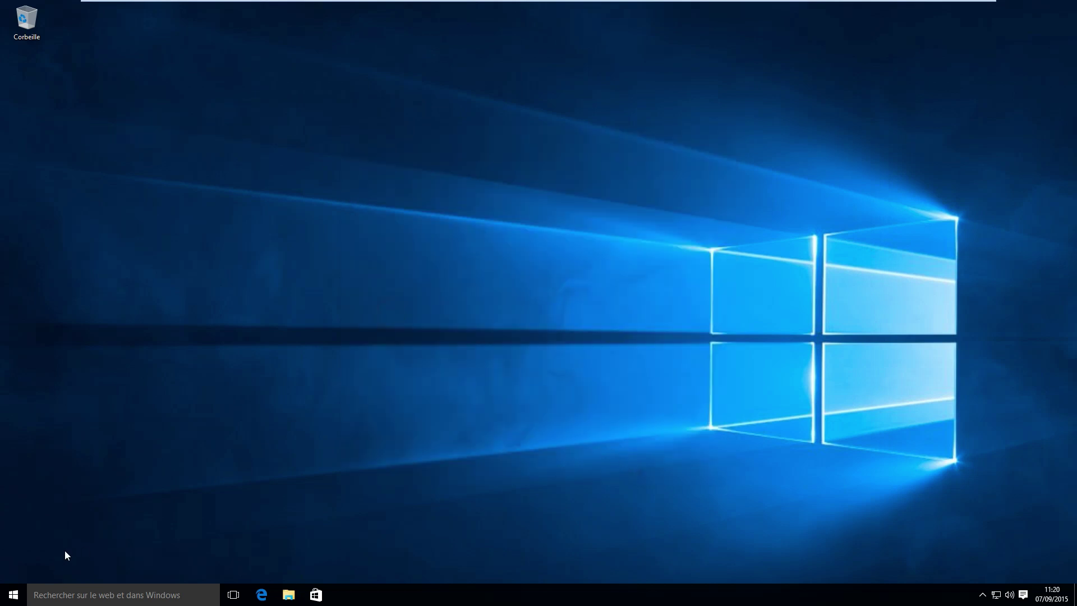
click(13, 594)
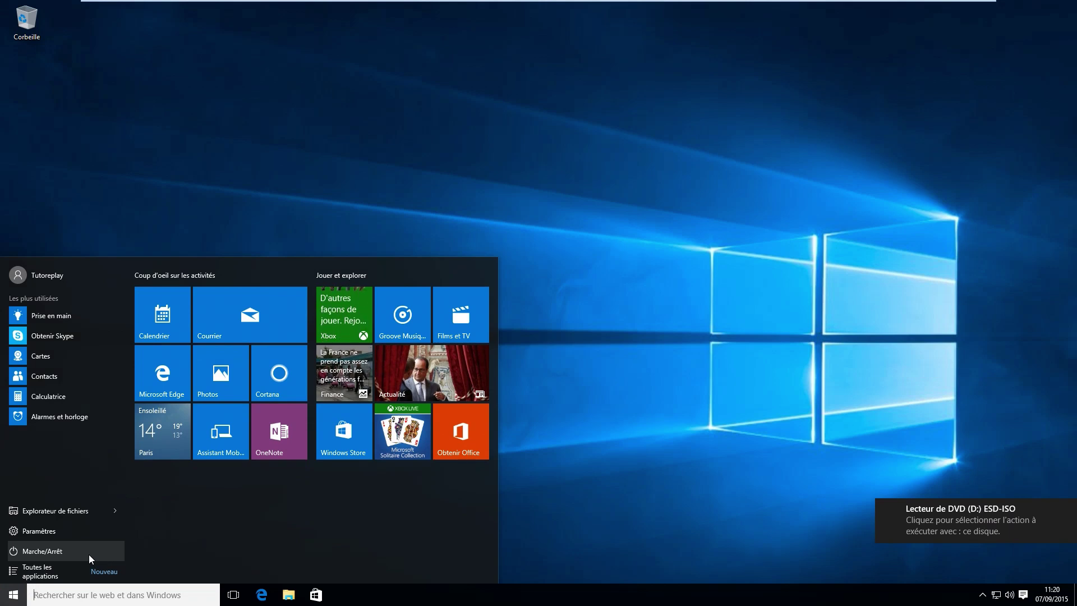
click(564, 455)
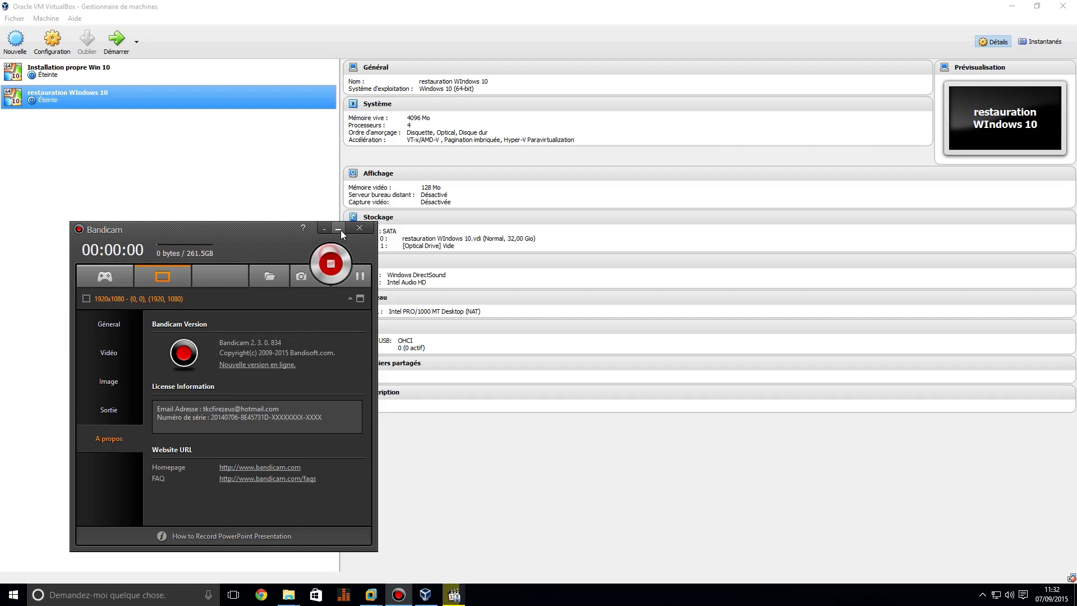
- Start the restauration WIndows 10 virtual machine in VirtualBox with Windows10x64 pro.iso as its startup disk
click(340, 229)
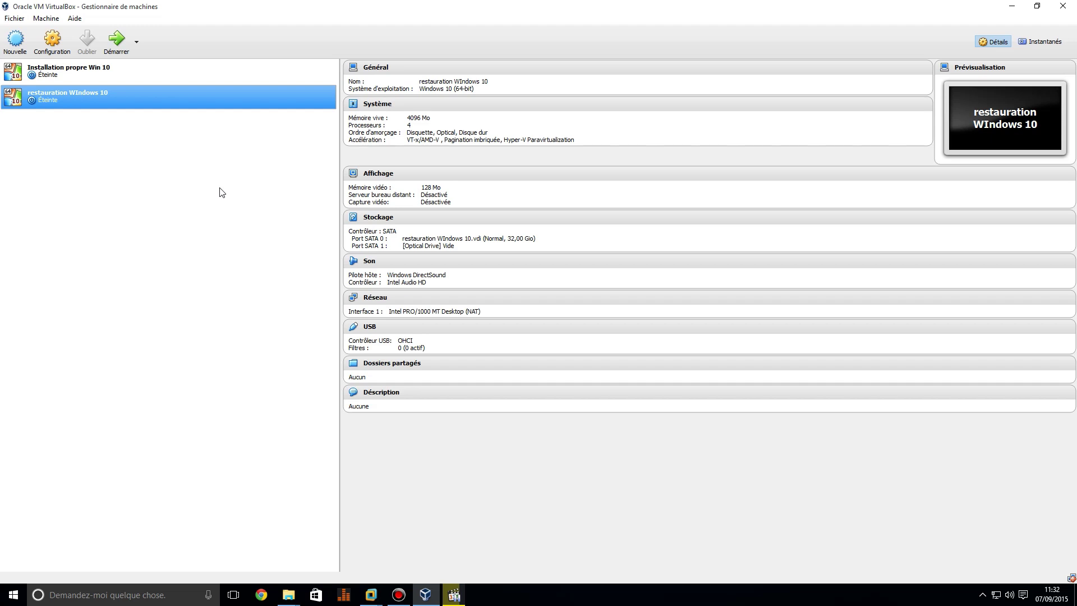
click(117, 44)
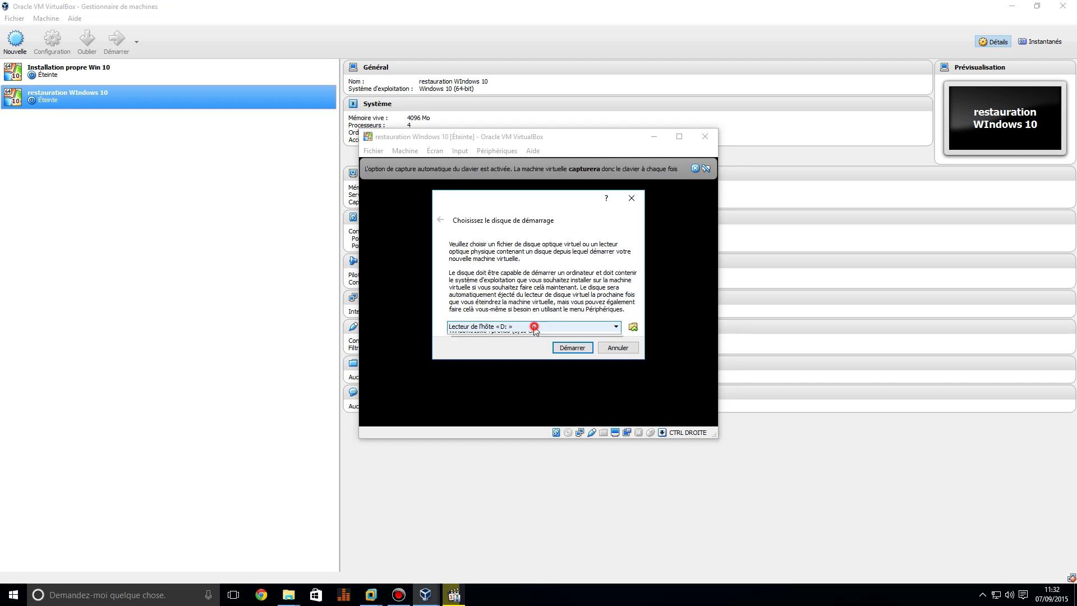
click(493, 331)
click(512, 350)
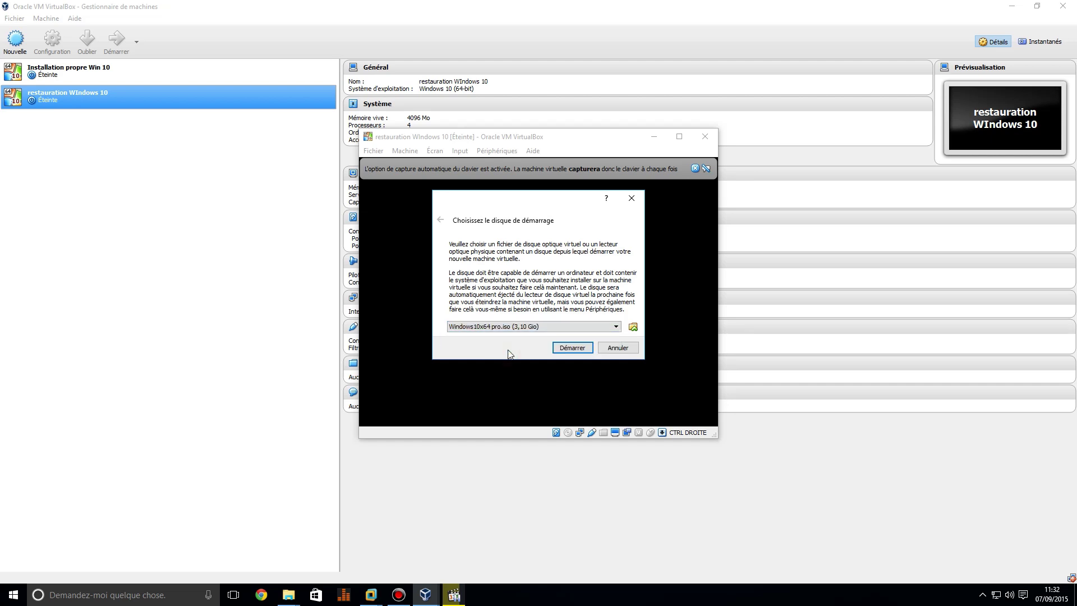
click(569, 349)
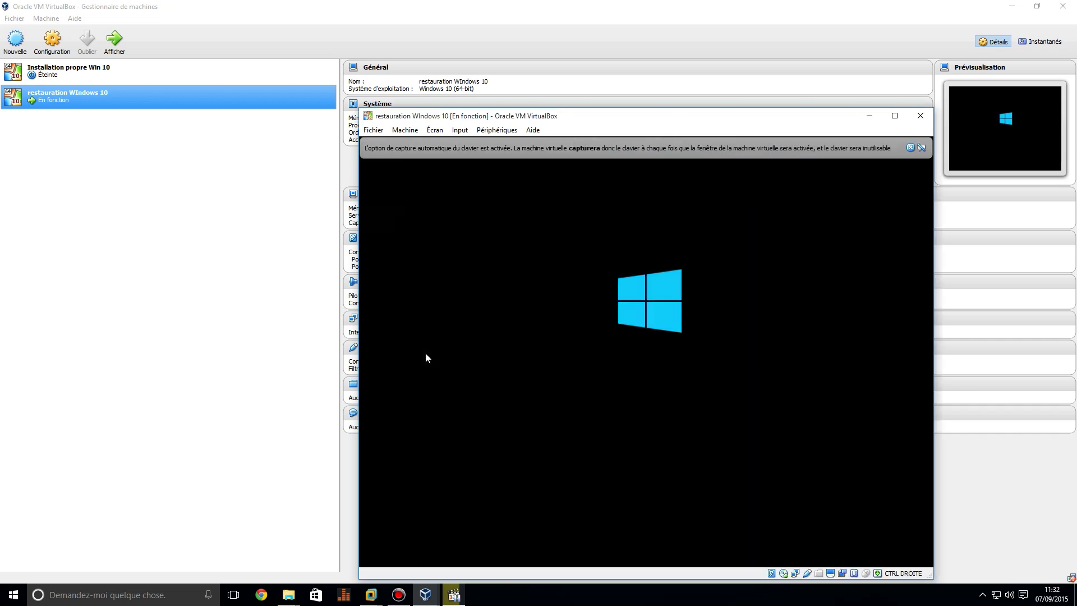
- Accept the French setup language, choose to repair the computer, and open the Réinitialiser ce PC choices under Dépannage
drag(584, 116, 513, 74)
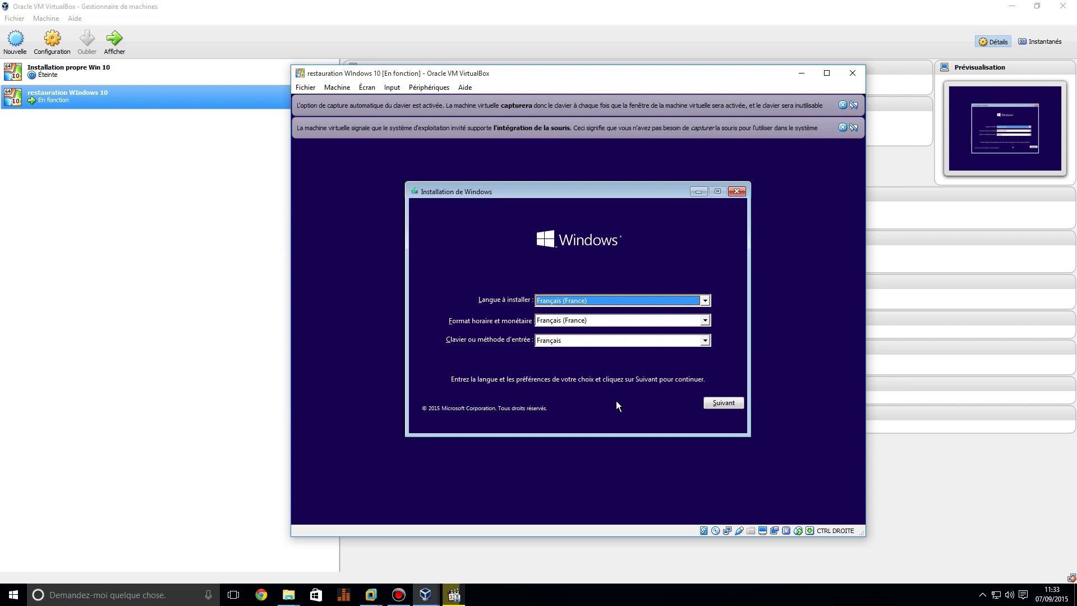
click(714, 407)
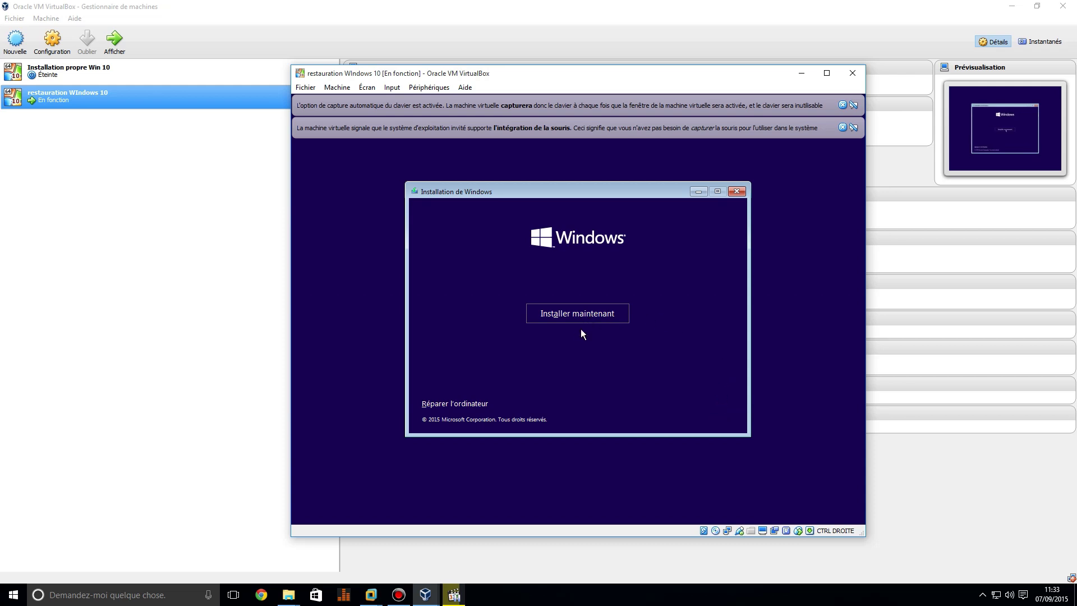
click(452, 404)
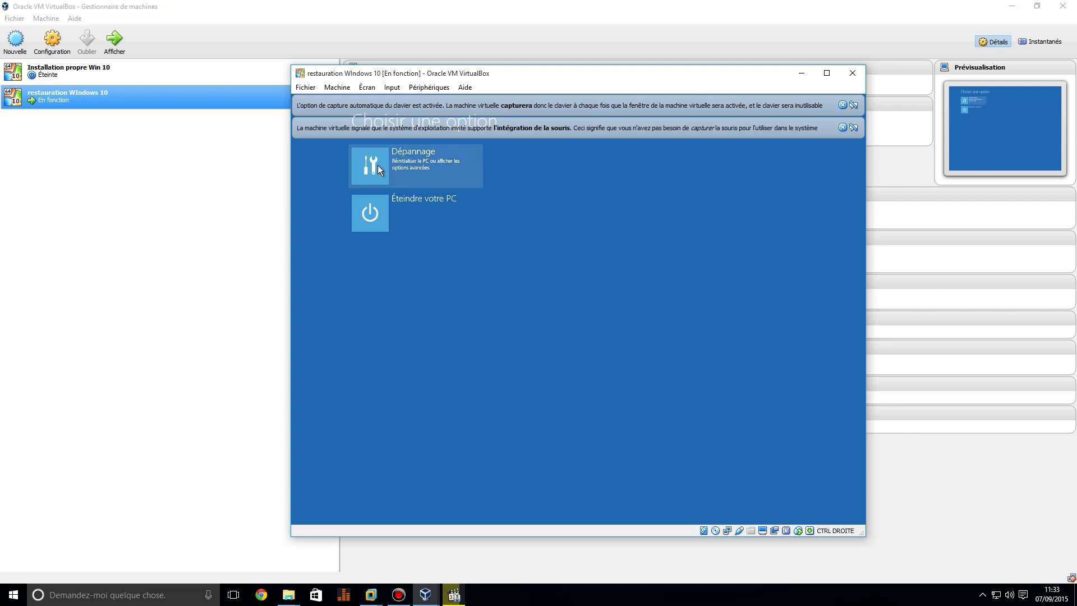
click(419, 165)
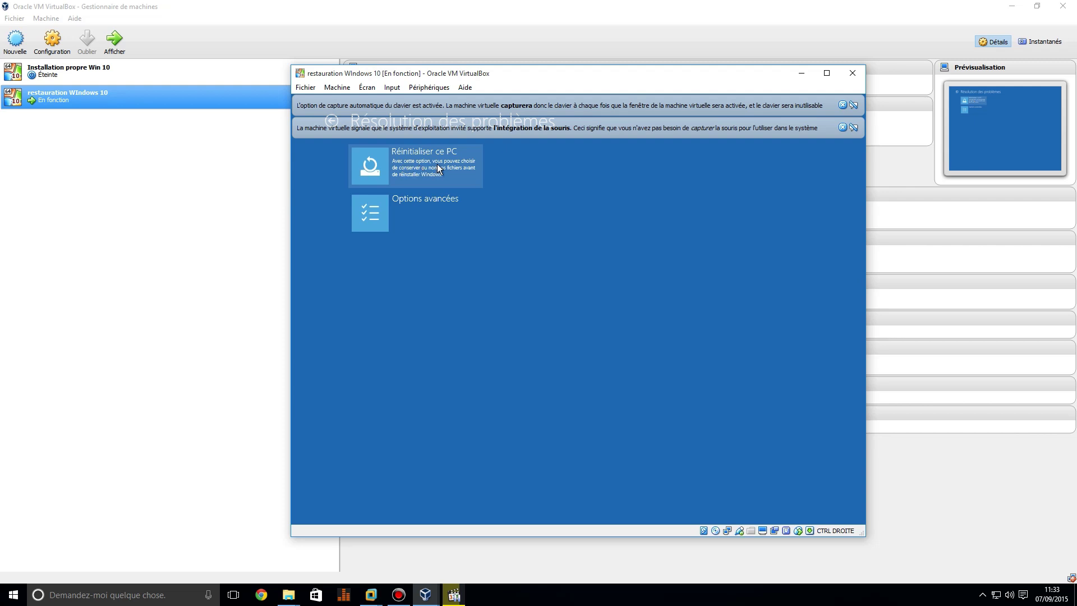
click(438, 168)
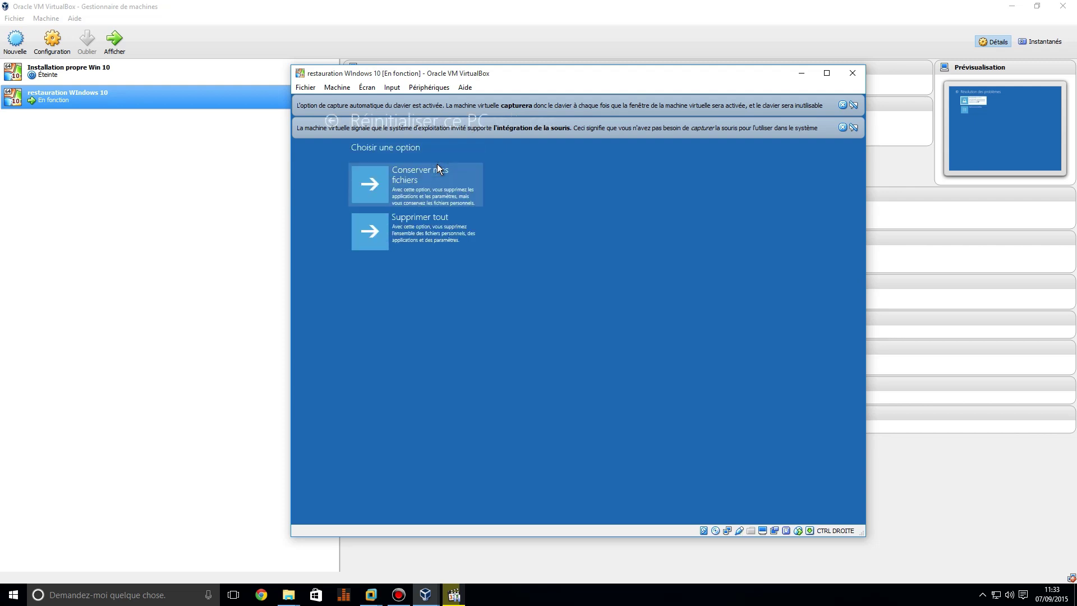